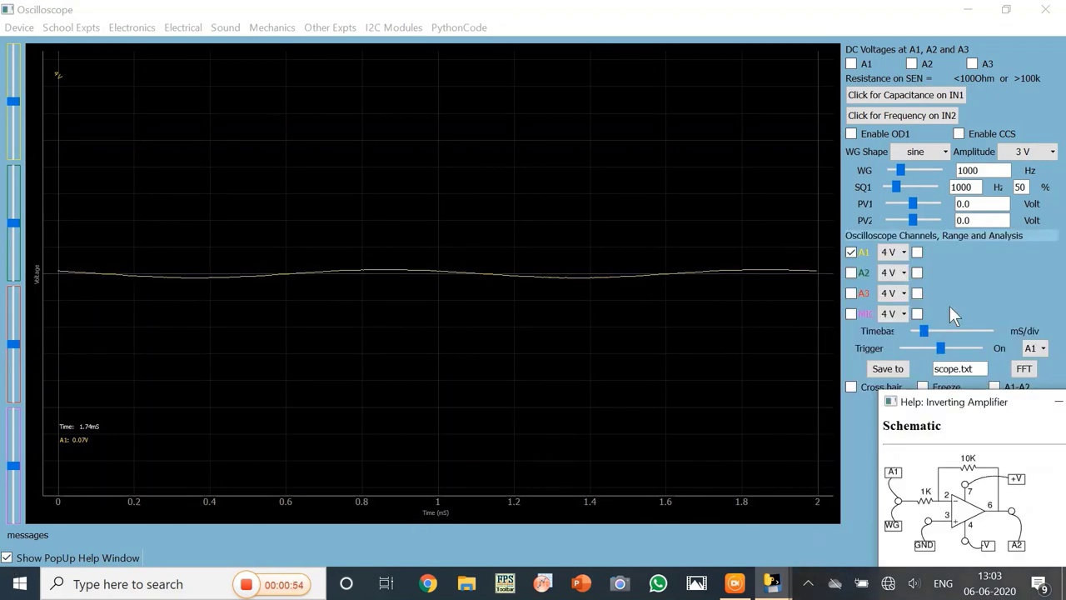
Step: Show the A2 trace alongside A1 and reduce the sine amplitude to 80 mV
left_click(851, 273)
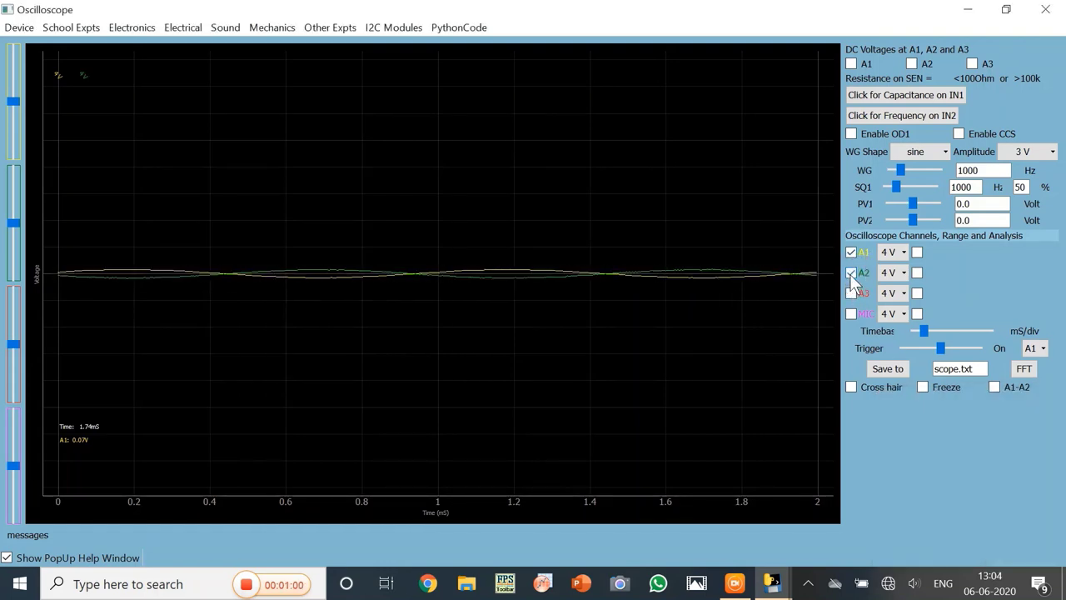
left_click(902, 251)
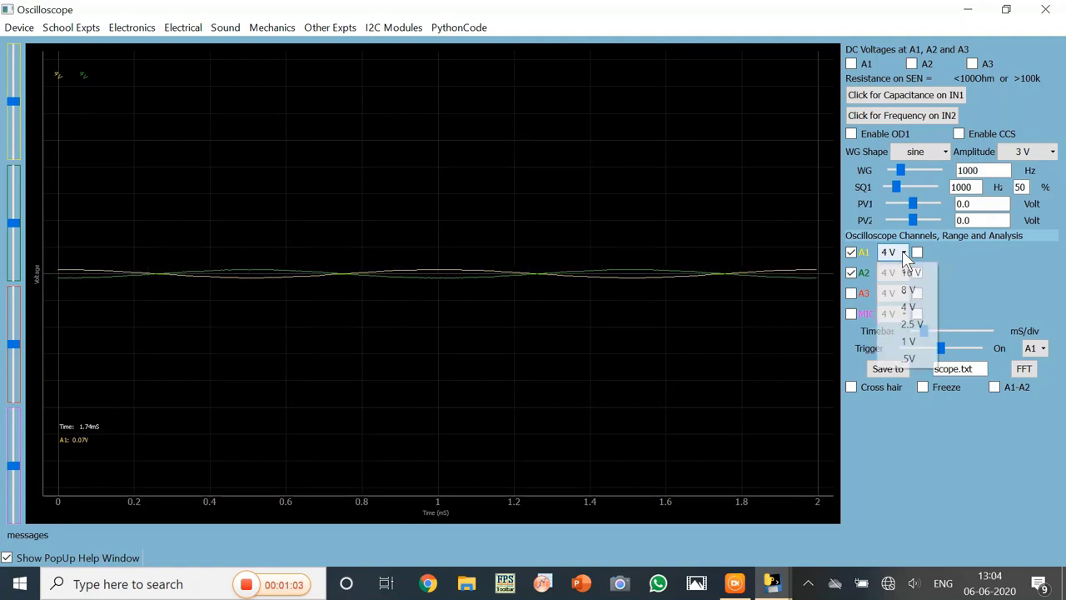
left_click(1053, 153)
left_click(1031, 170)
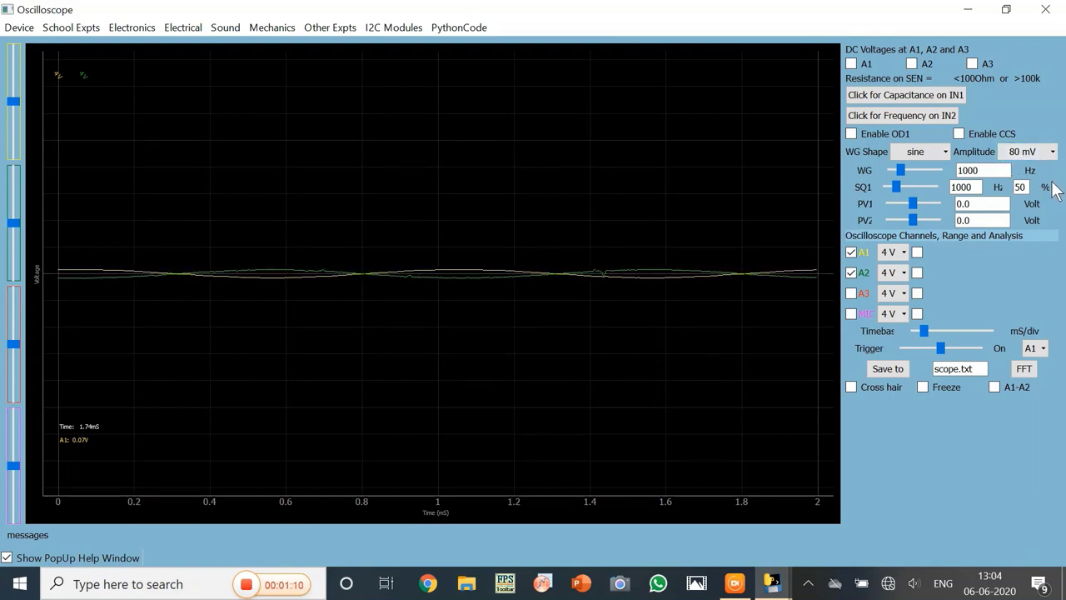
Step: Set the A1 voltage range to .5V
left_click(904, 254)
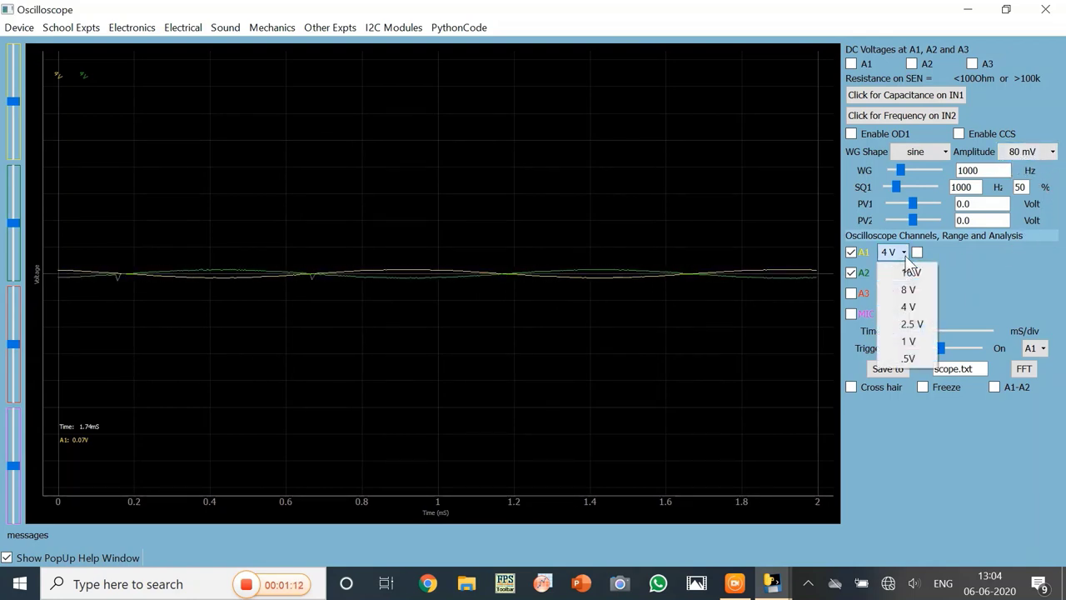
key("Escape")
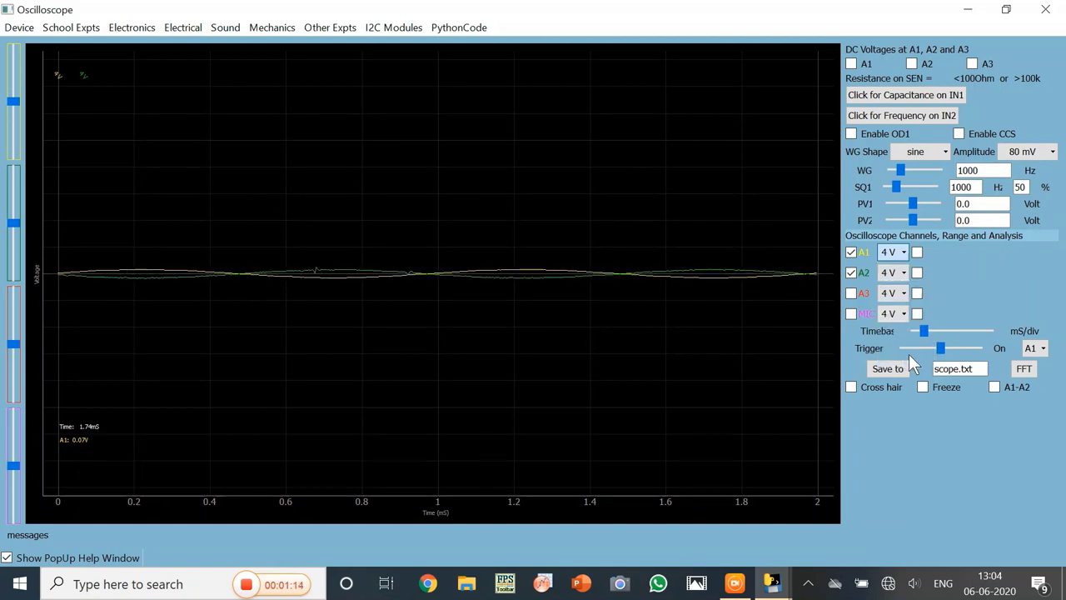
left_click(909, 354)
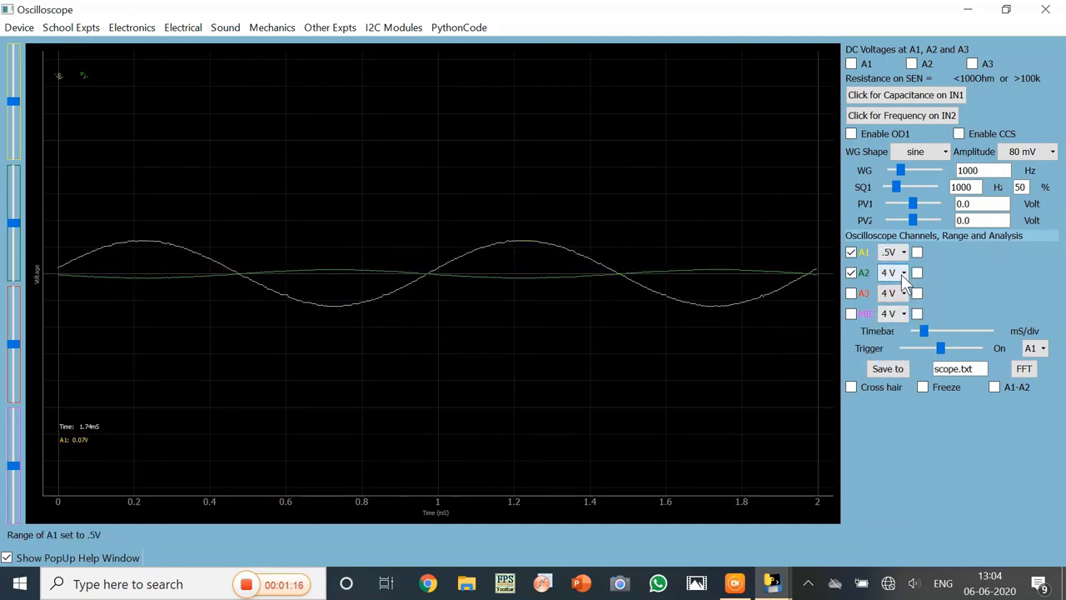
left_click(901, 274)
Step: Choose .5V for the A2 range to match A1
left_click(903, 378)
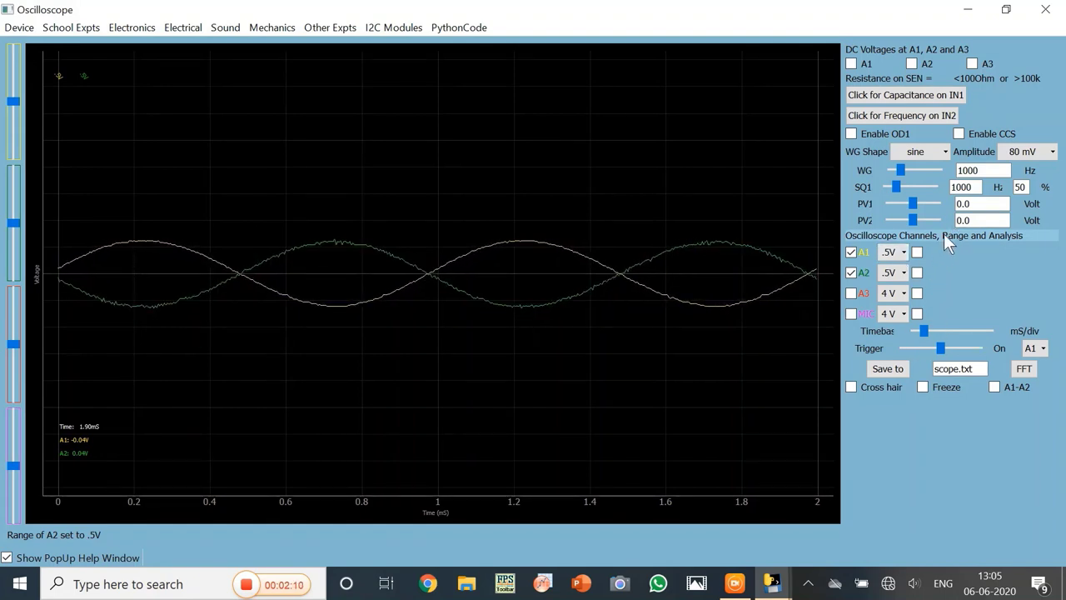
Step: Raise the amplitude to 1V, set A1 and A2 to 4 V, and show both channels' amplitude and frequency readings
left_click(1052, 153)
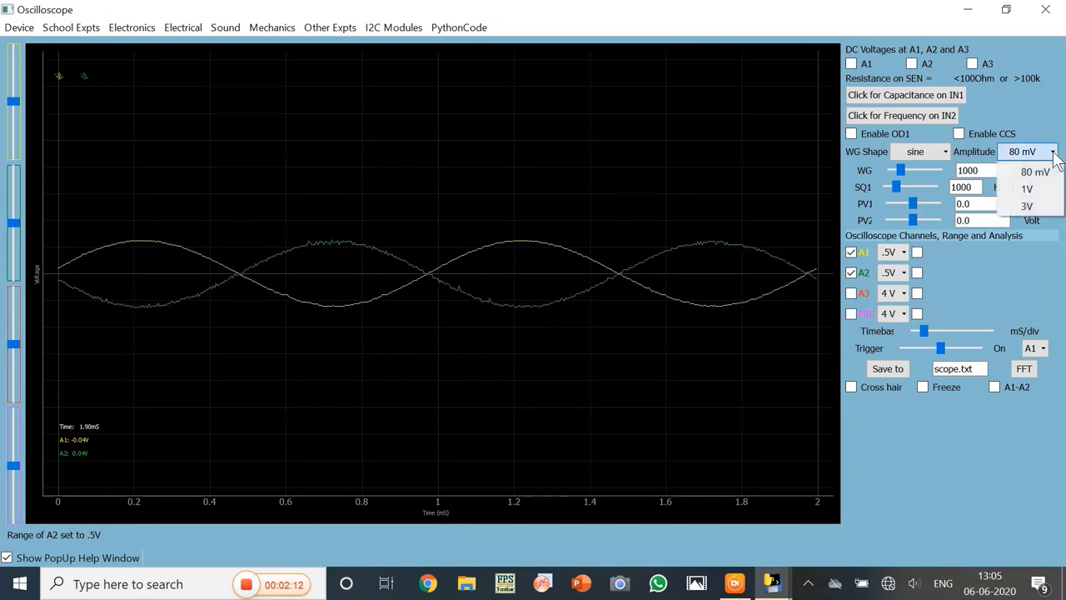
left_click(1038, 191)
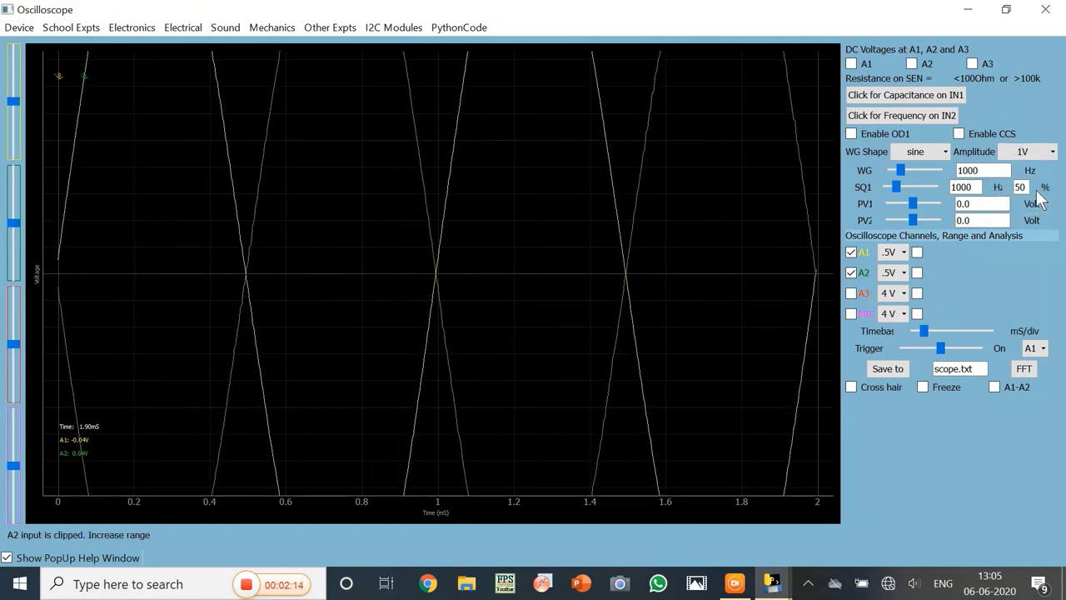
left_click(904, 252)
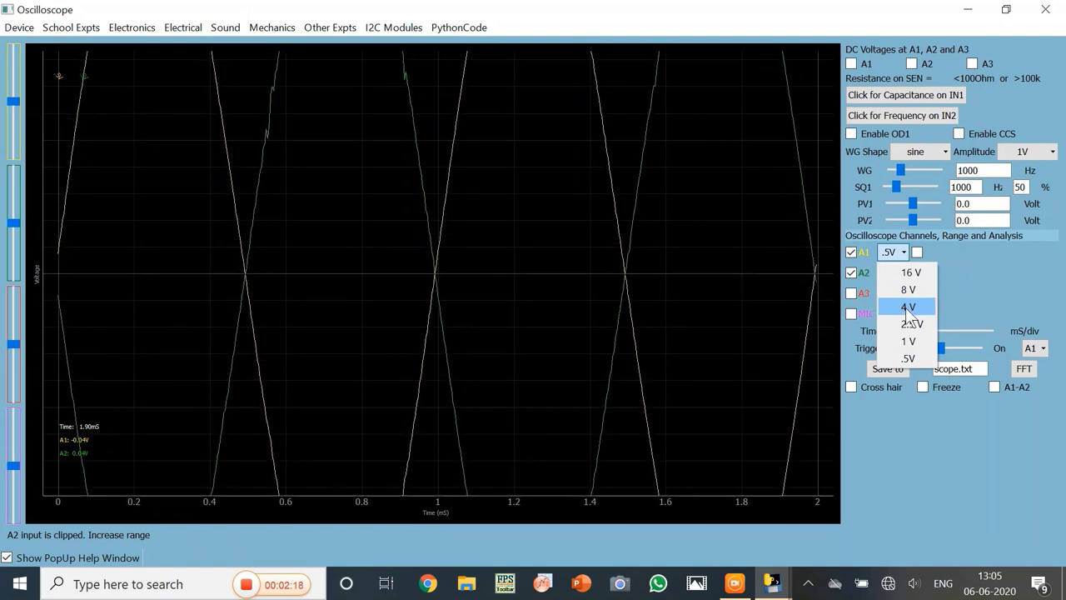
left_click(908, 307)
left_click(902, 272)
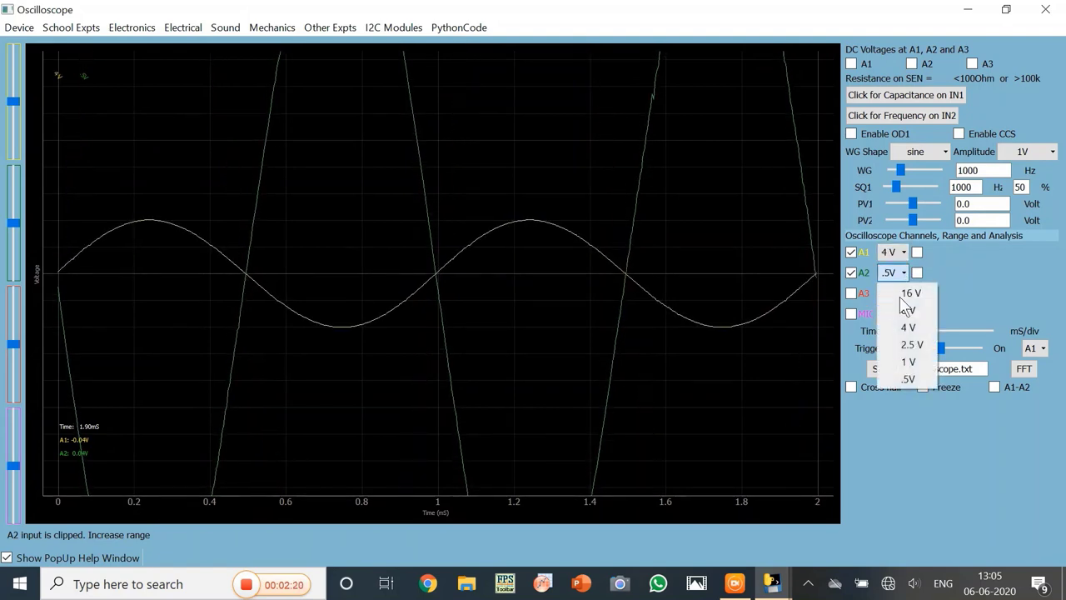
left_click(910, 327)
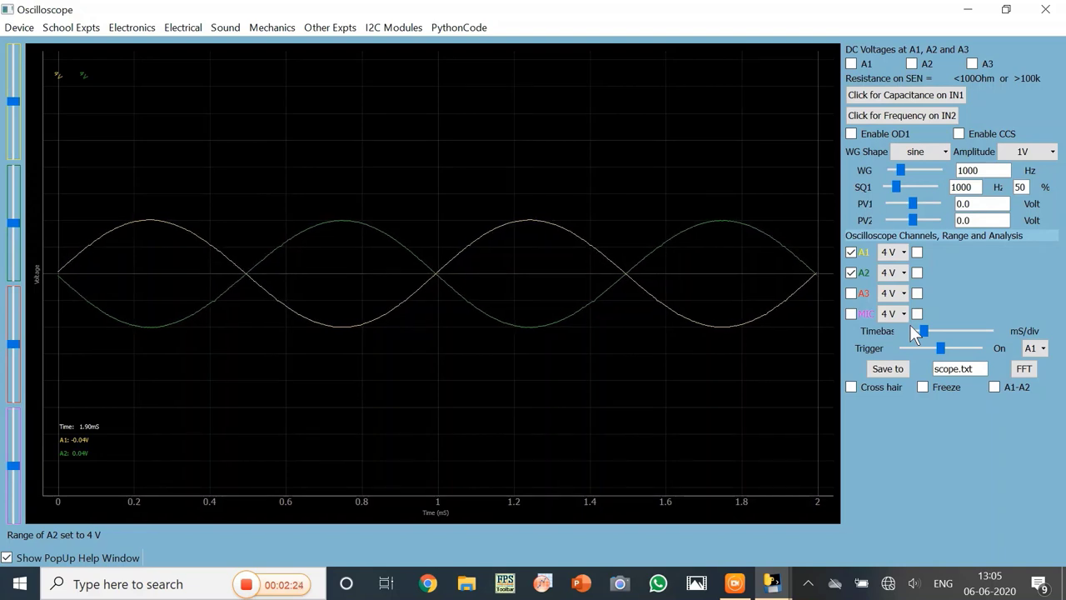
left_click(918, 251)
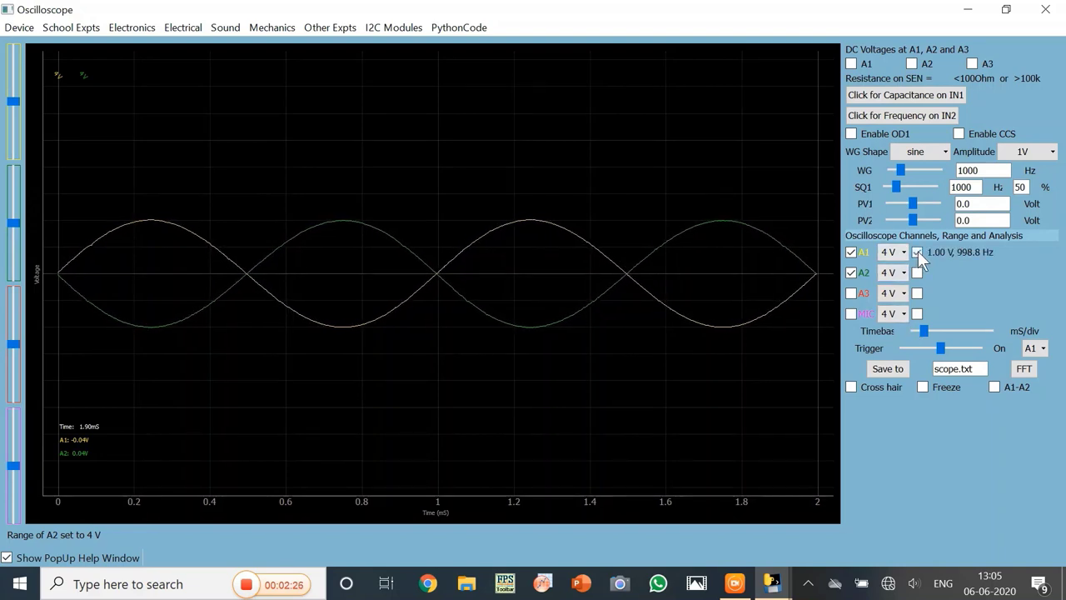
left_click(917, 273)
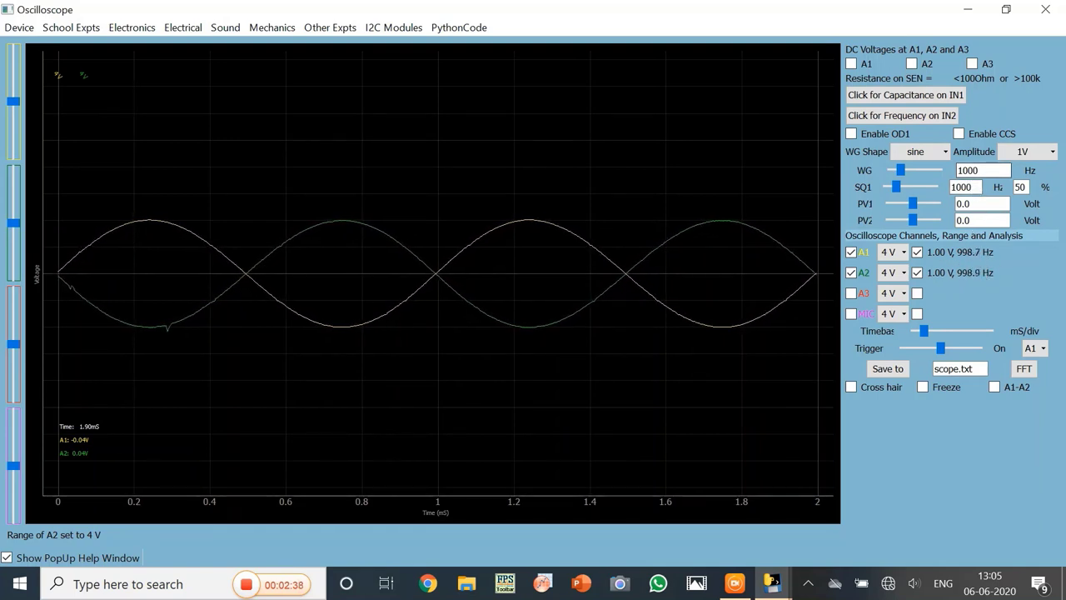
Step: Switch the waveform to triangle, then to SQR2 square wave, keeping 1V amplitude
left_click(945, 153)
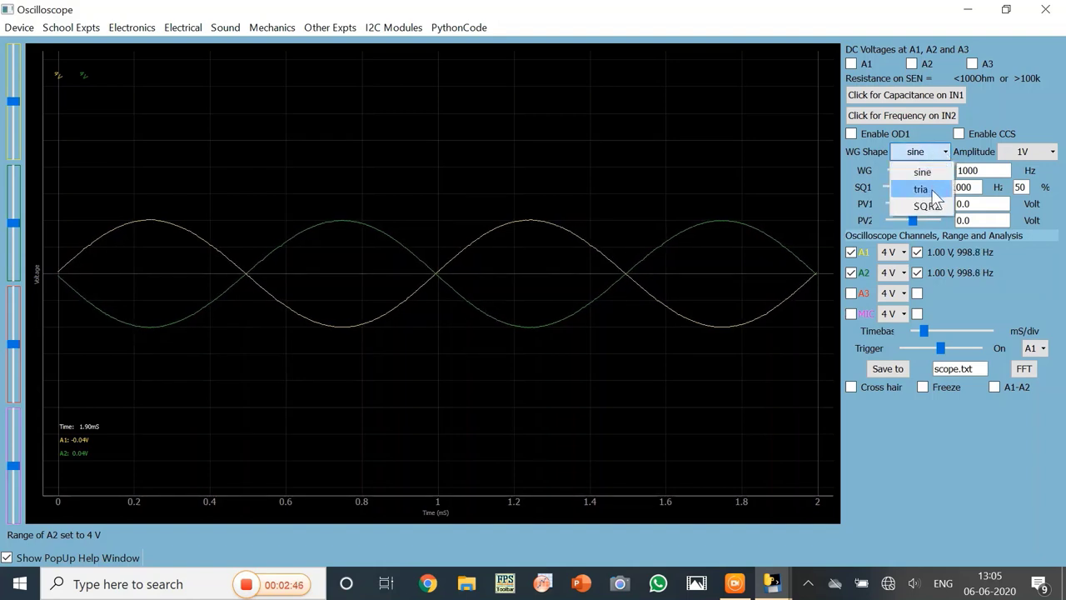
left_click(931, 189)
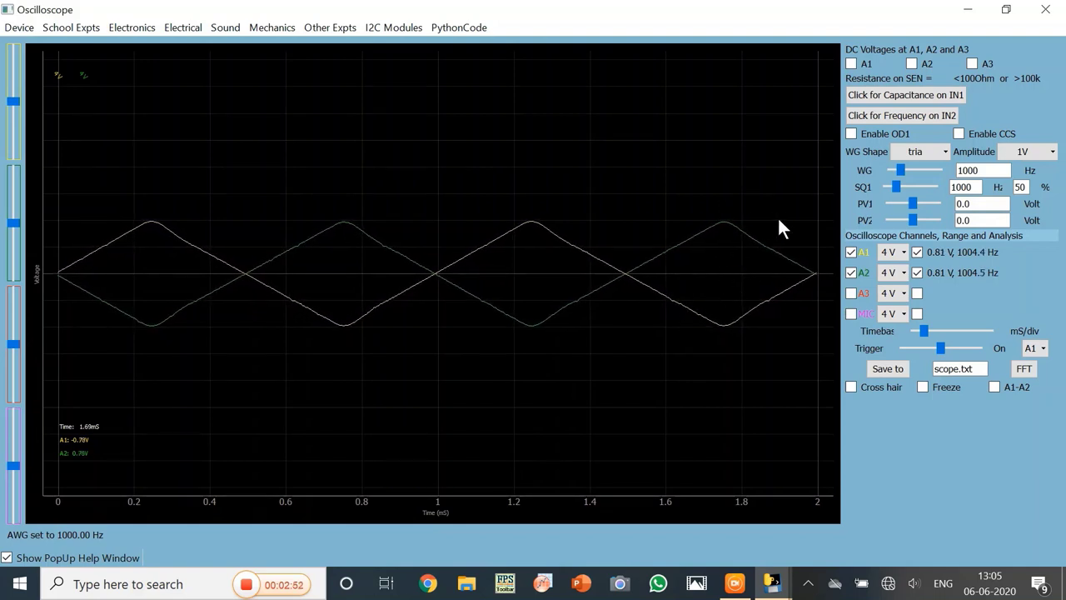
left_click(946, 149)
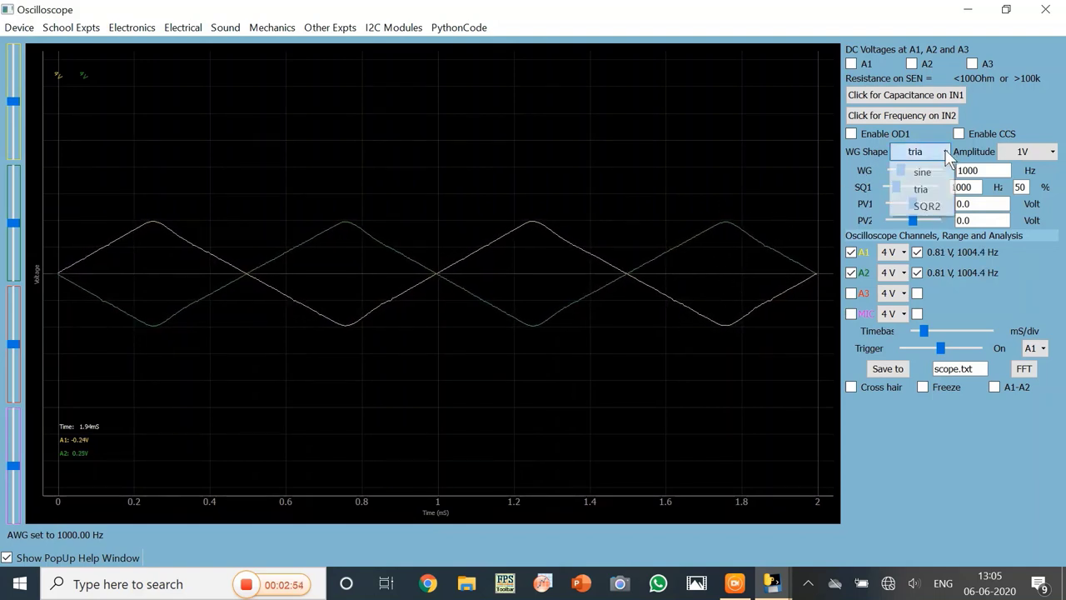
left_click(926, 206)
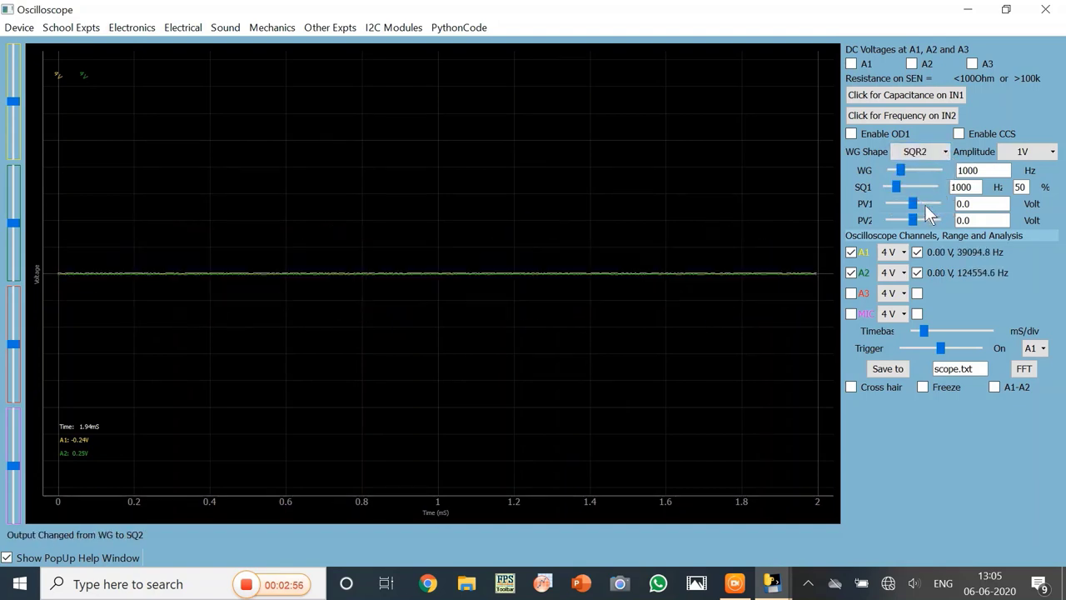
left_click(1032, 151)
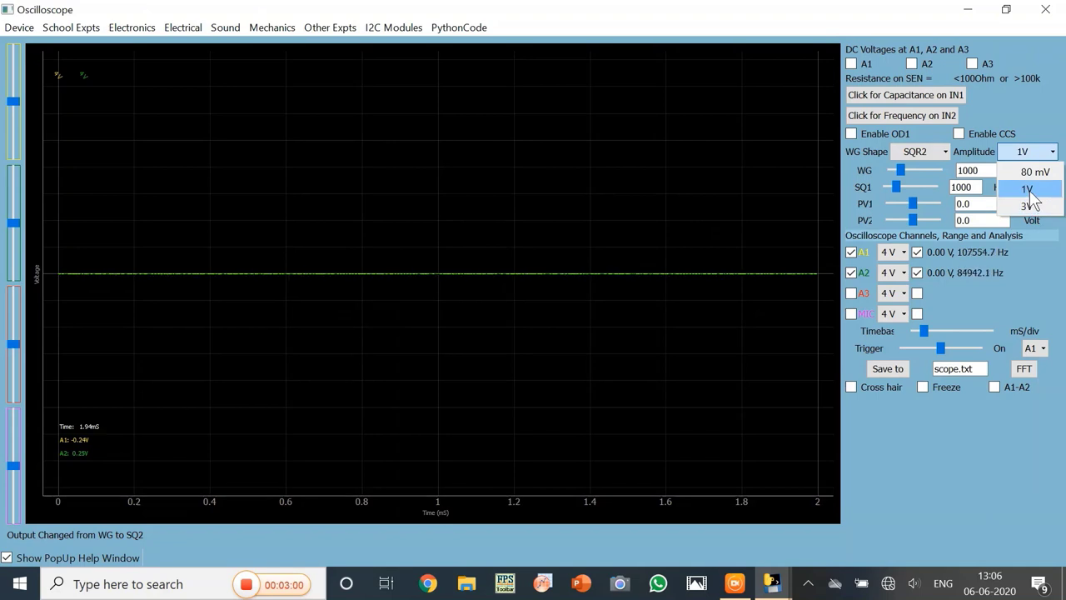
left_click(1027, 189)
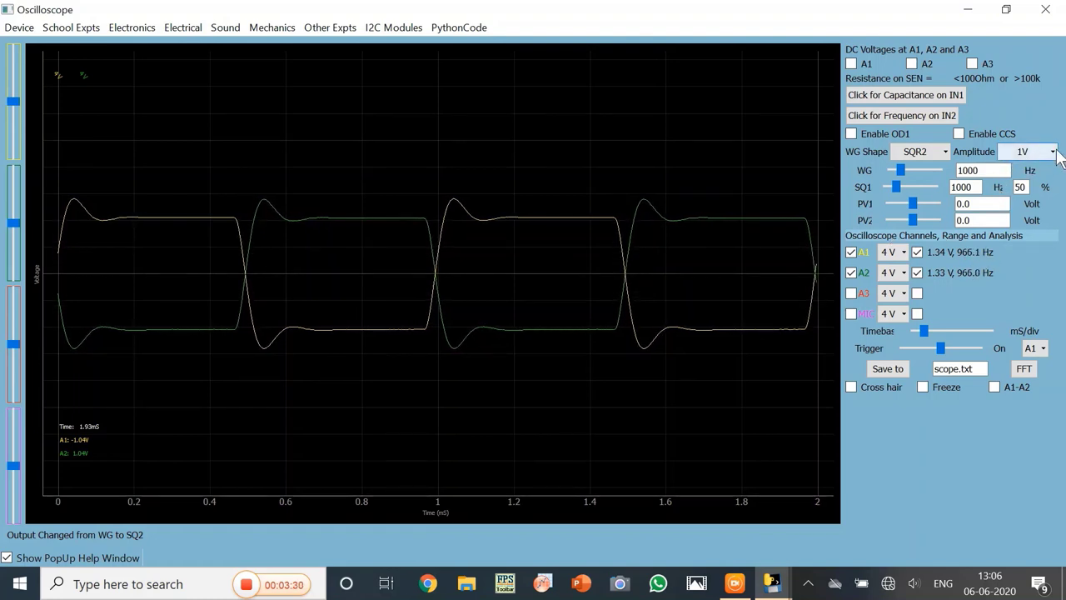
left_click(946, 151)
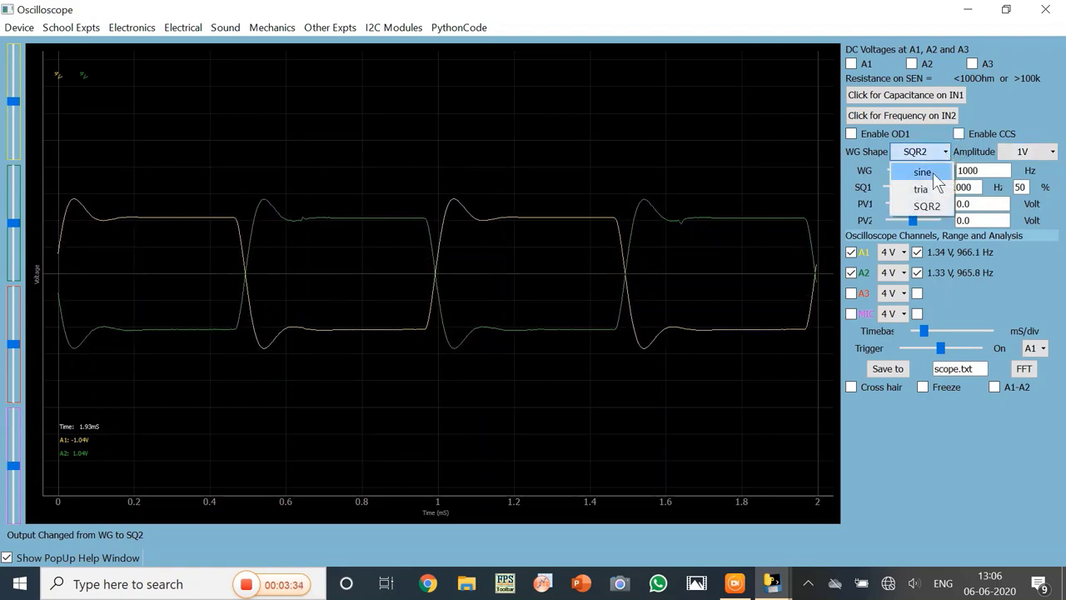
Step: Select sine as the WG shape, with the generator at 1000 Hz
left_click(931, 172)
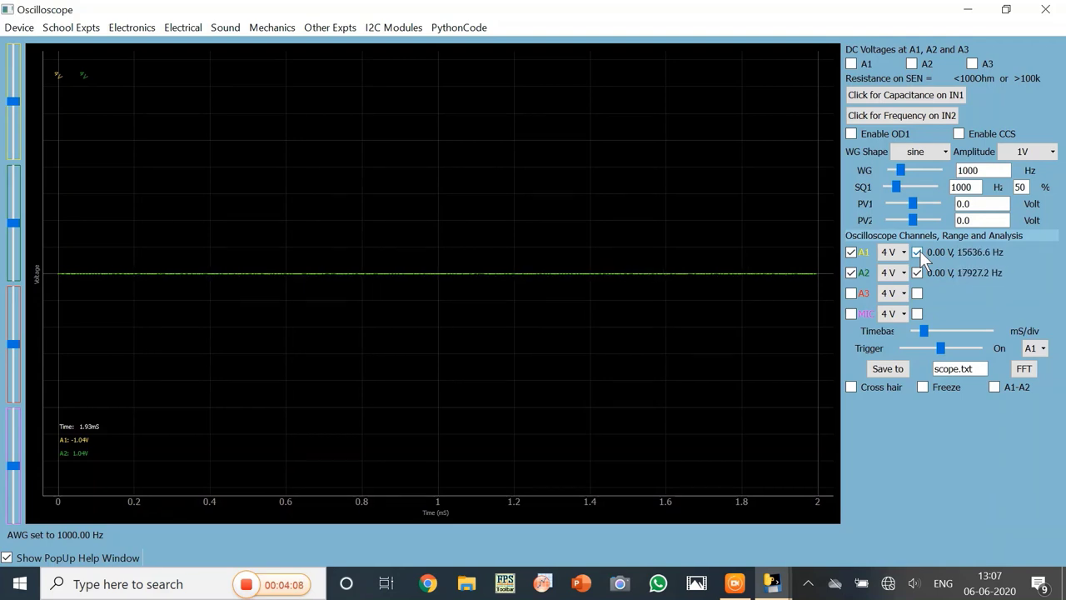
Step: Enable the A1 and A2 DC voltage readings and disable their amplitude/frequency readouts
left_click(852, 63)
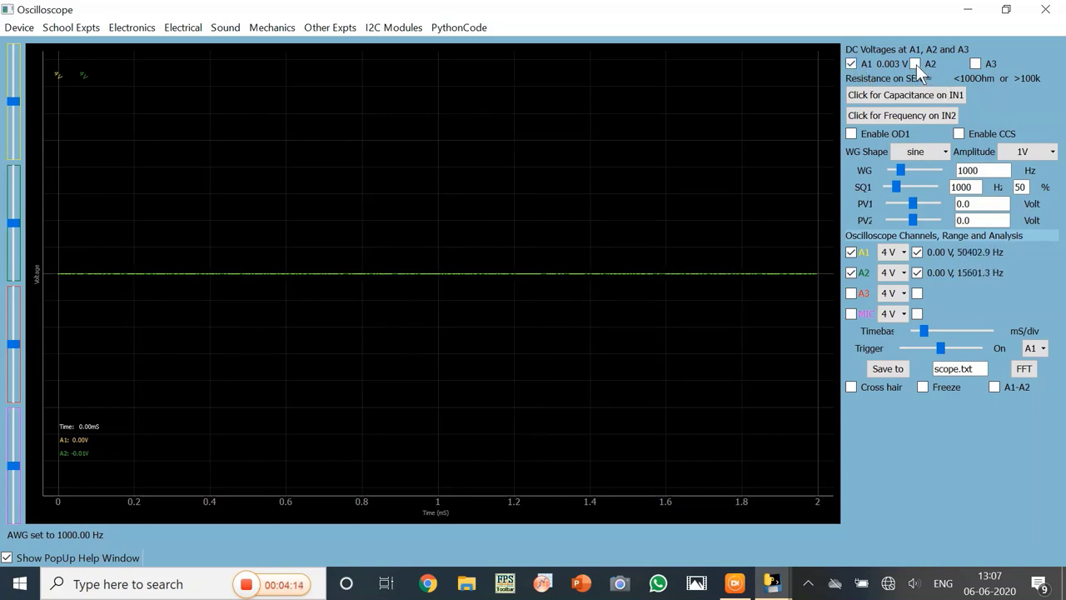
left_click(916, 67)
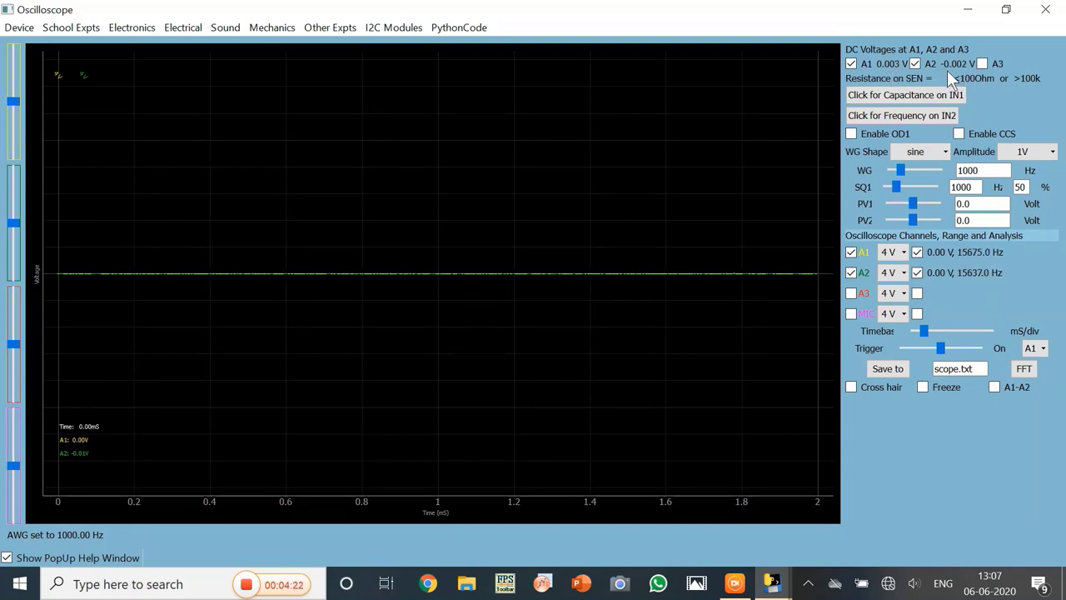
left_click(917, 252)
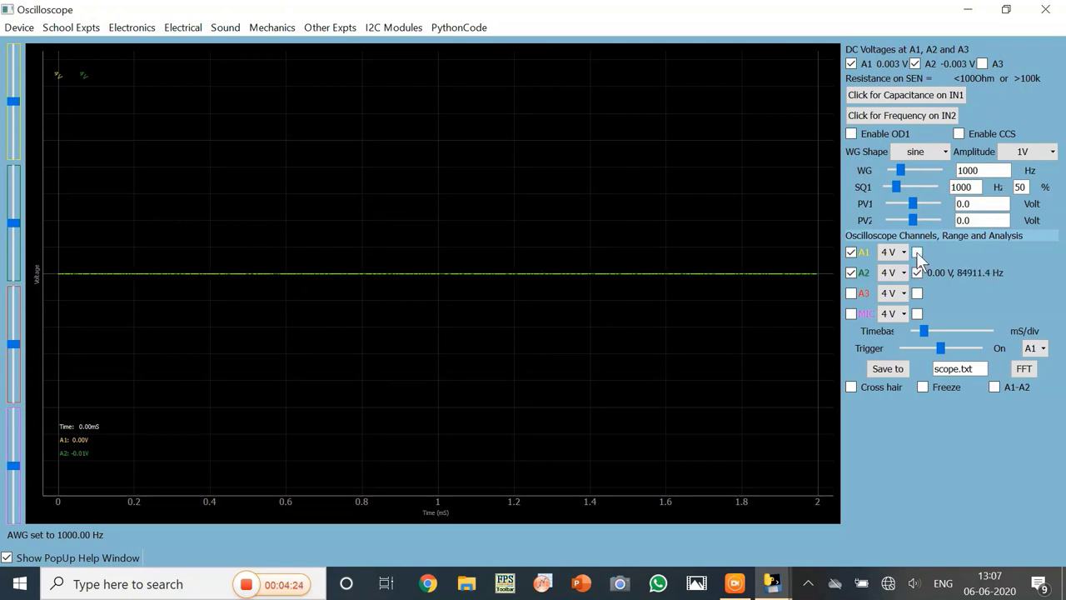
left_click(917, 273)
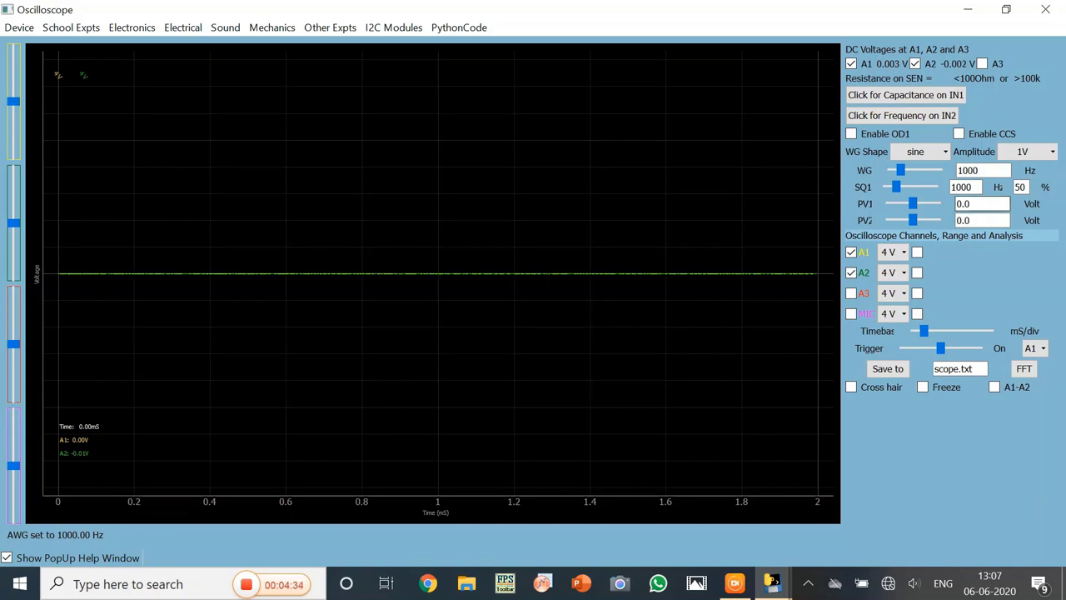
Step: Try small PV1 values of 0.1, 0.05 and 0.5 V
left_click(975, 203)
type("1")
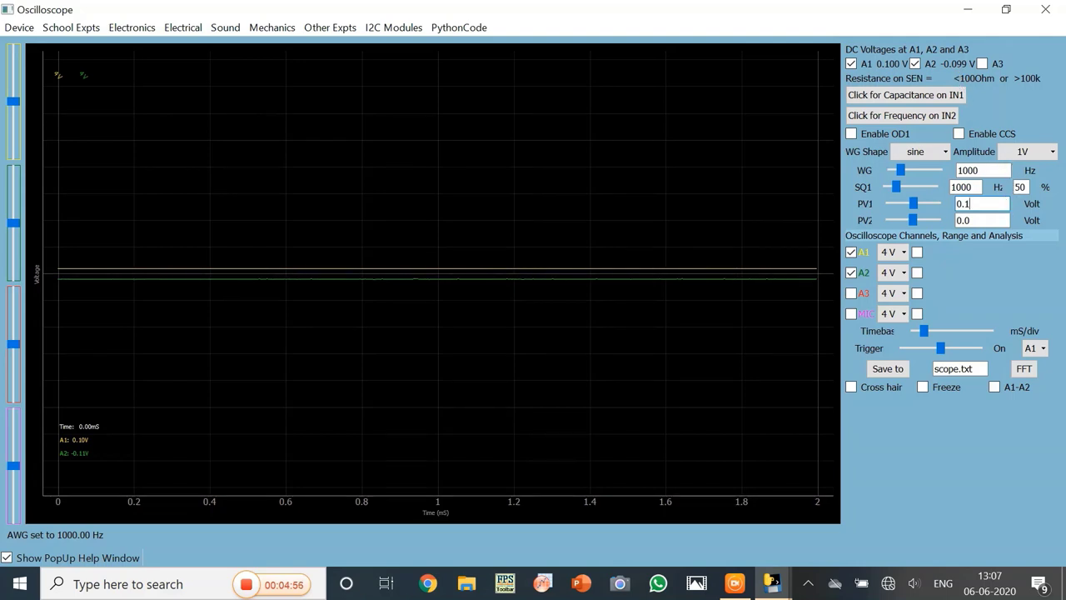
key("BackSpace")
type("0")
key("Return")
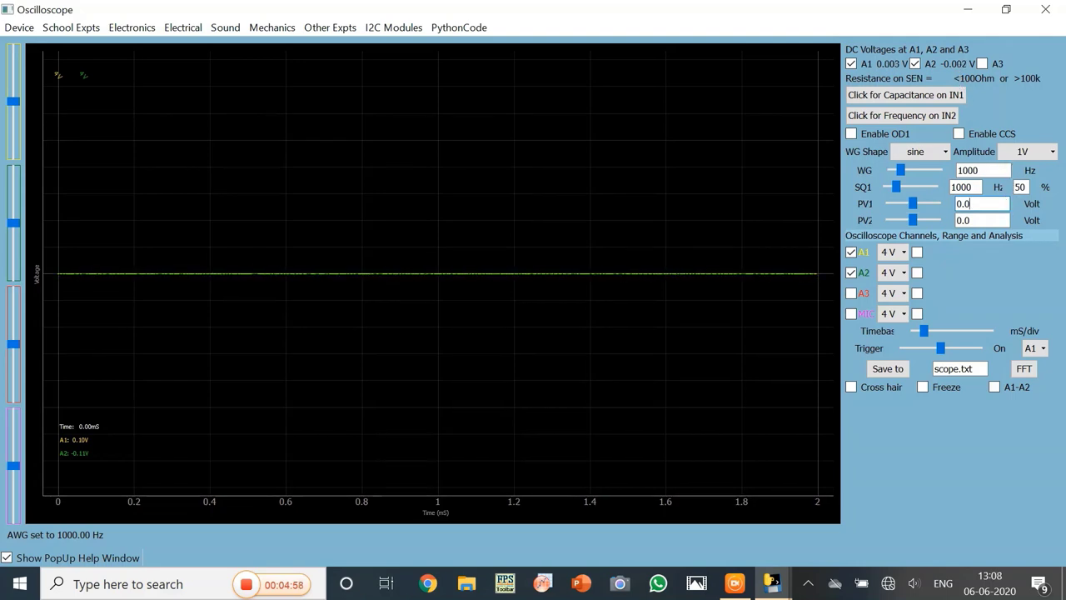
type("5")
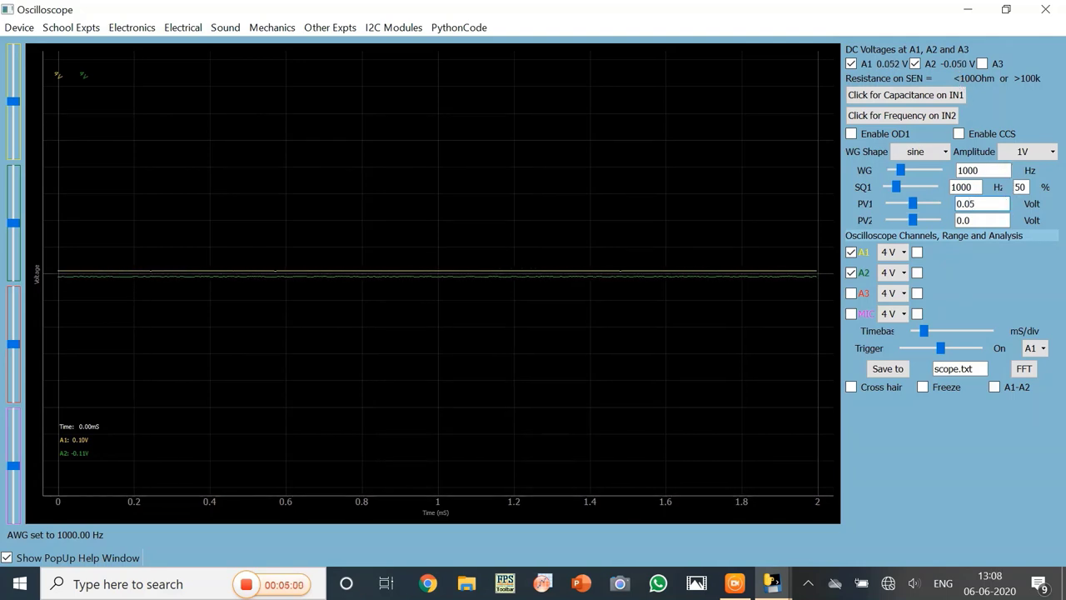
key("BackSpace")
key("BackSpace")
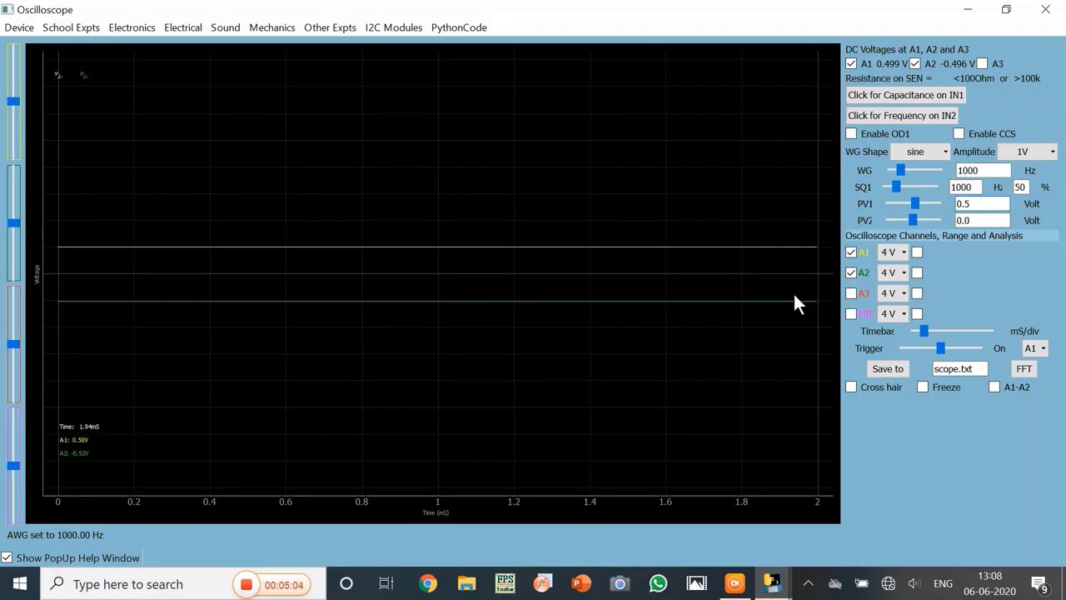
key("BackSpace")
key("BackSpace")
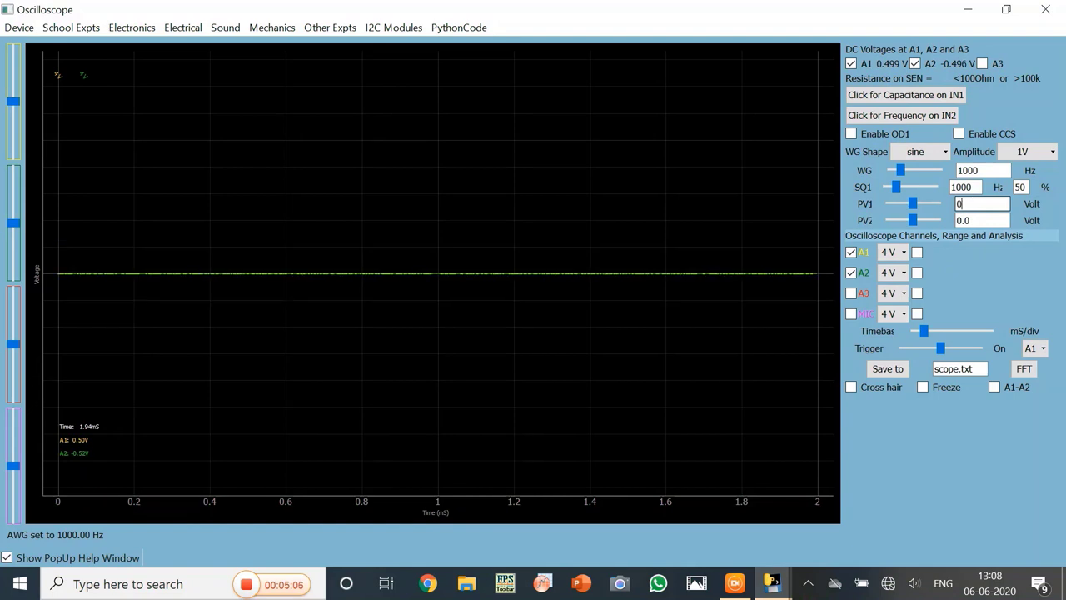
Step: Step PV1 through 1.0 and 1.5 V to a final 3.0 V
type("1.0")
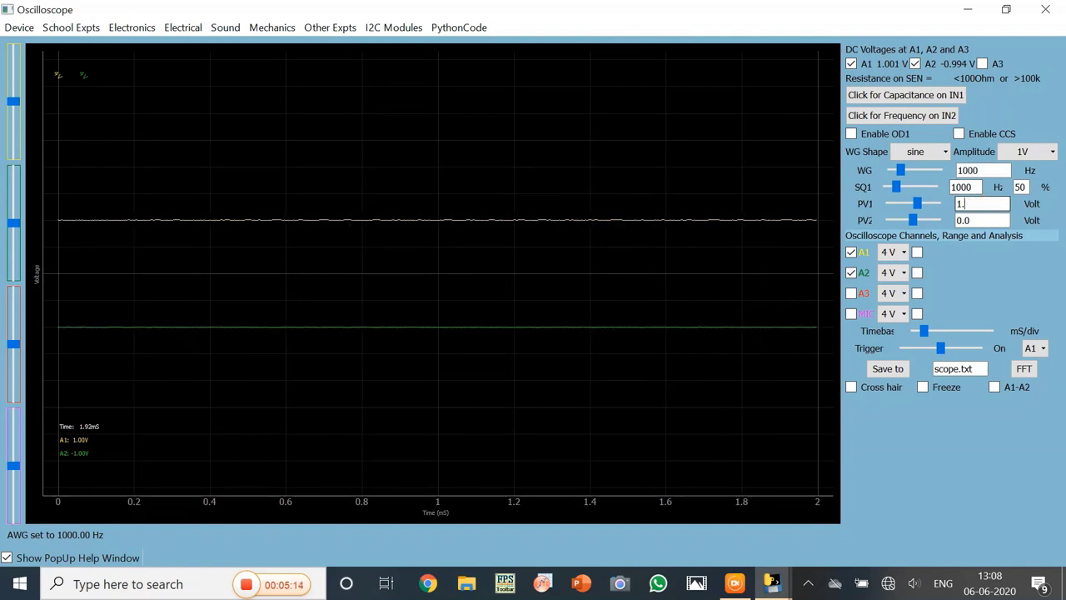
key("BackSpace")
type("5")
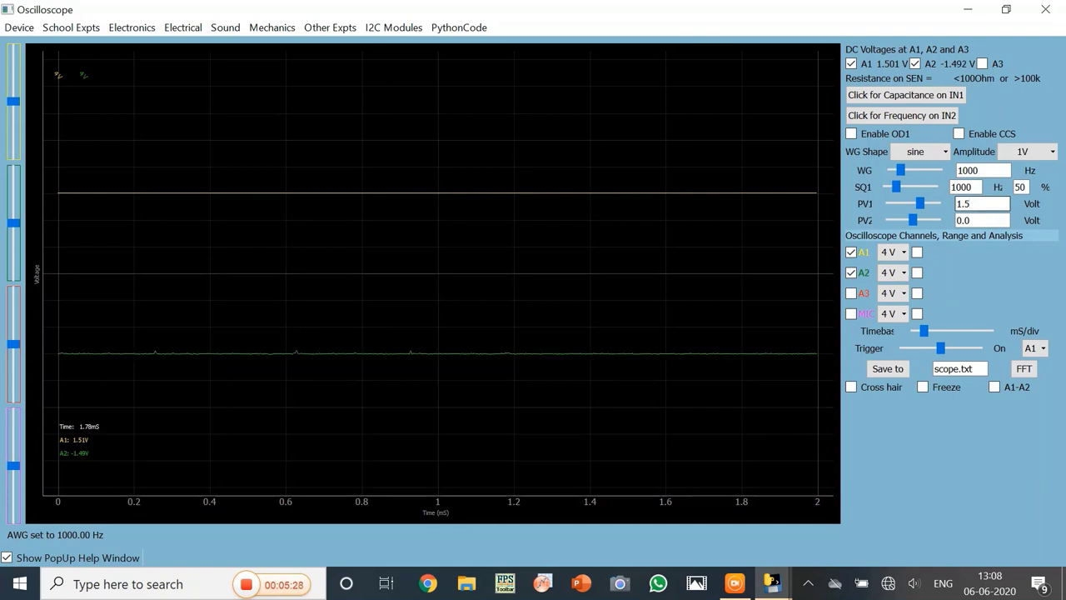
key("BackSpace")
key("BackSpace")
key("BackSpace")
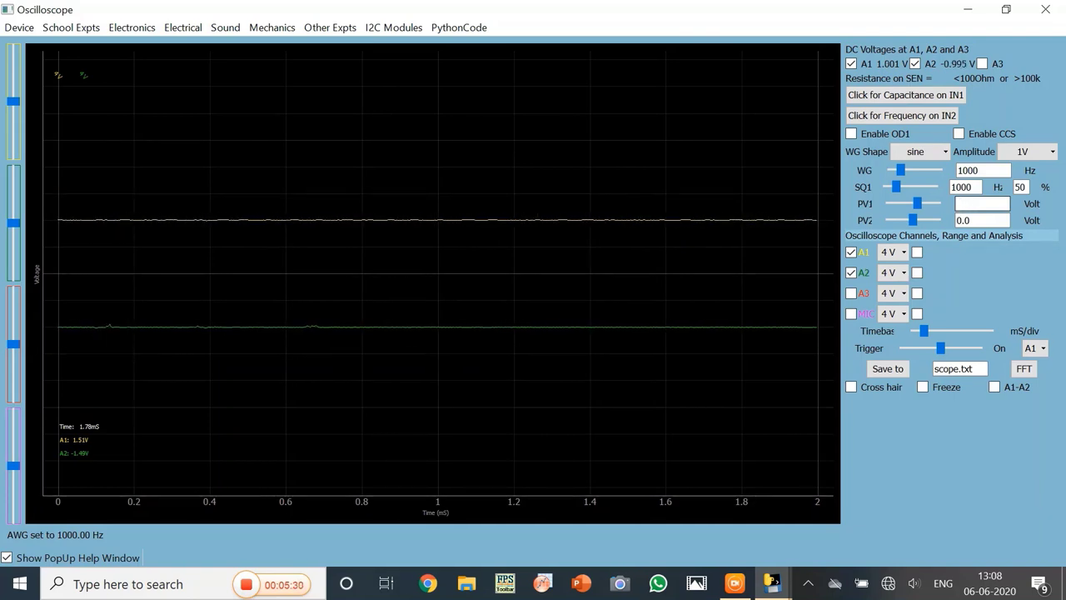
type("3.0")
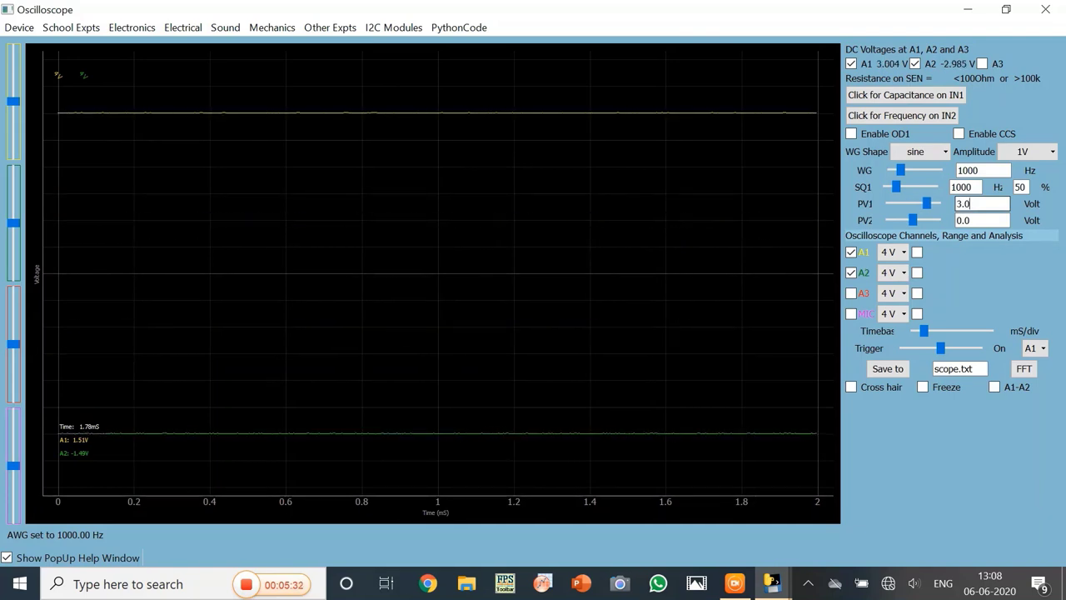